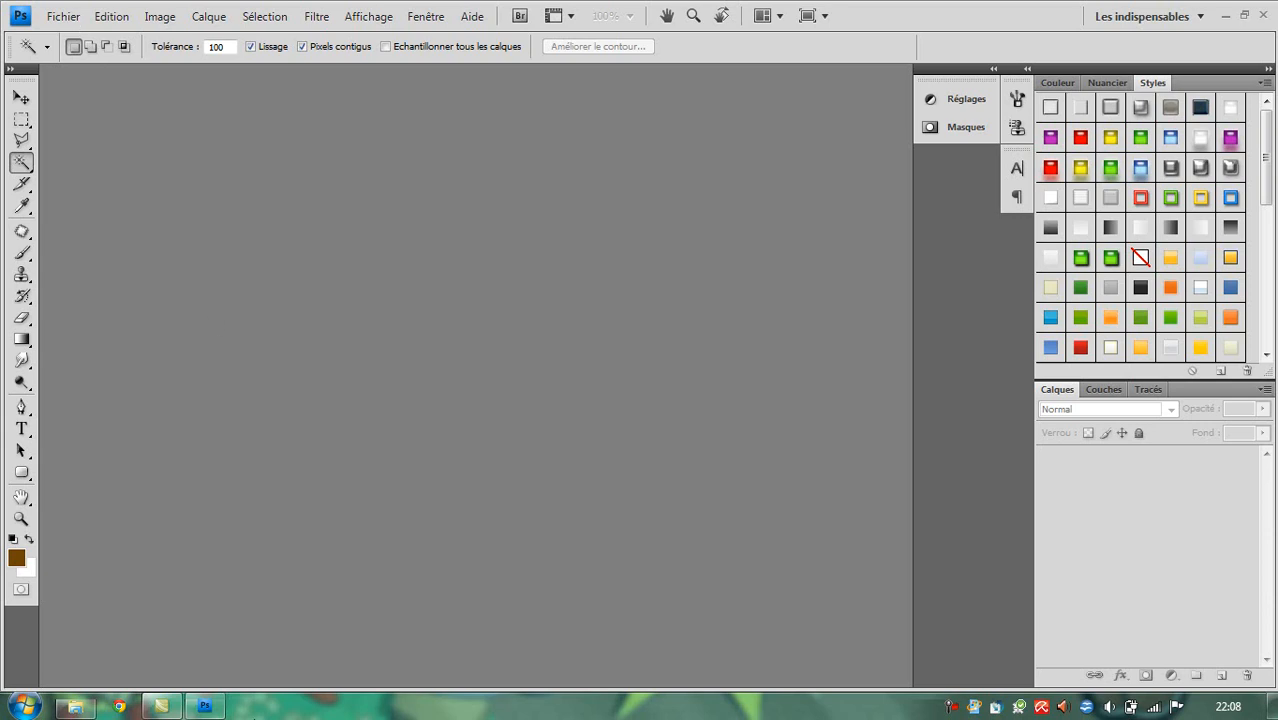
Step: Switch to Windows Explorer, view the Photoshop logo PNG in the Images library, and close the viewer
{"action": "left_click", "coordinate": [76, 707]}
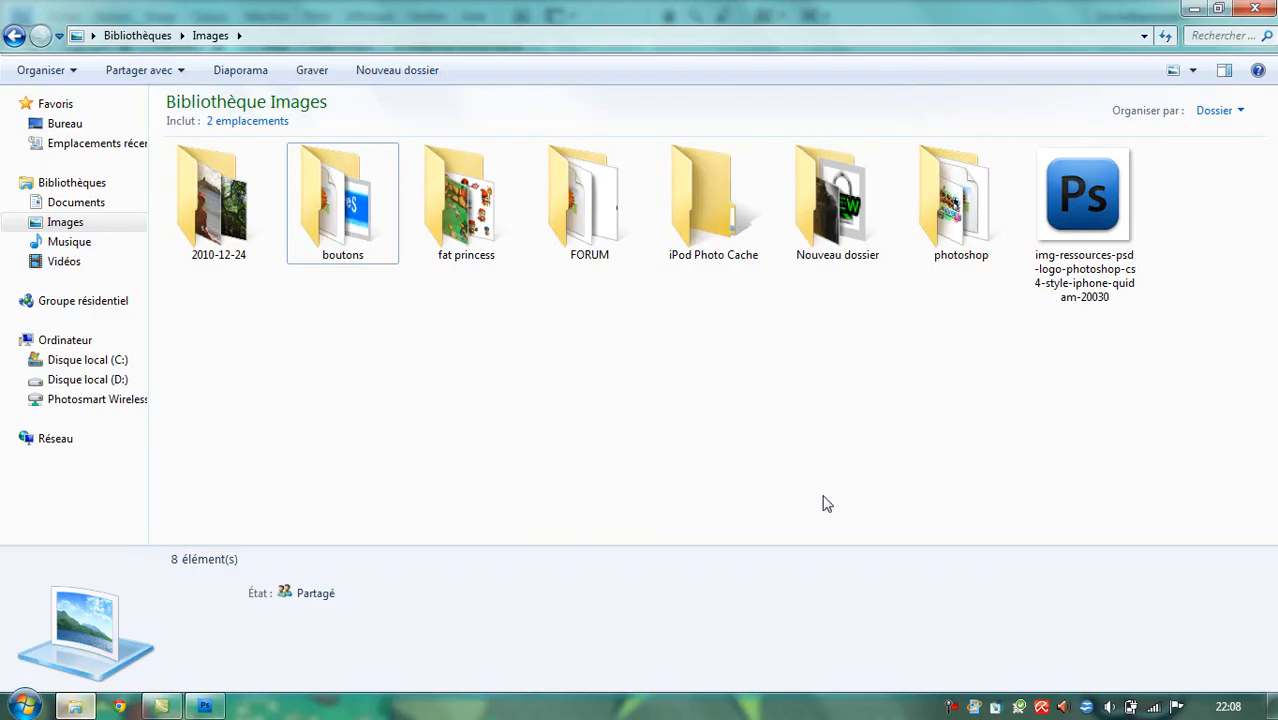
{"action": "left_click", "coordinate": [1076, 210]}
{"action": "double_click", "coordinate": [1074, 206]}
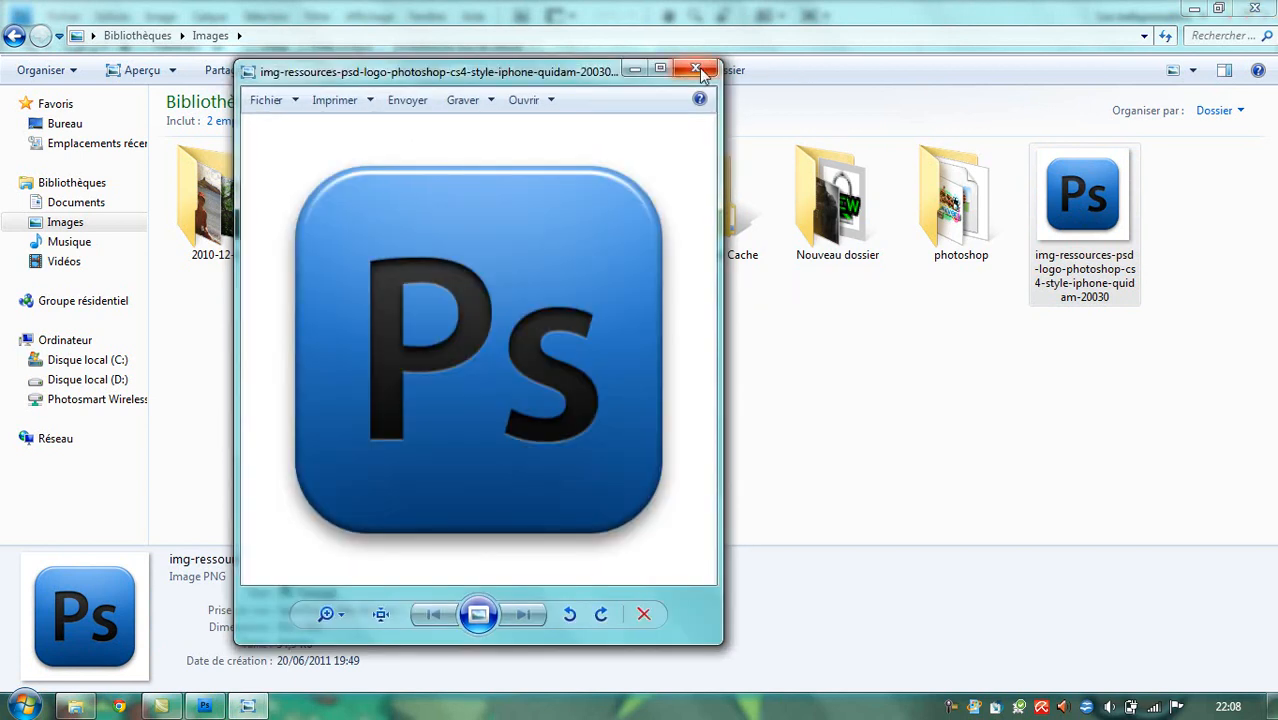
{"action": "left_click", "coordinate": [699, 67]}
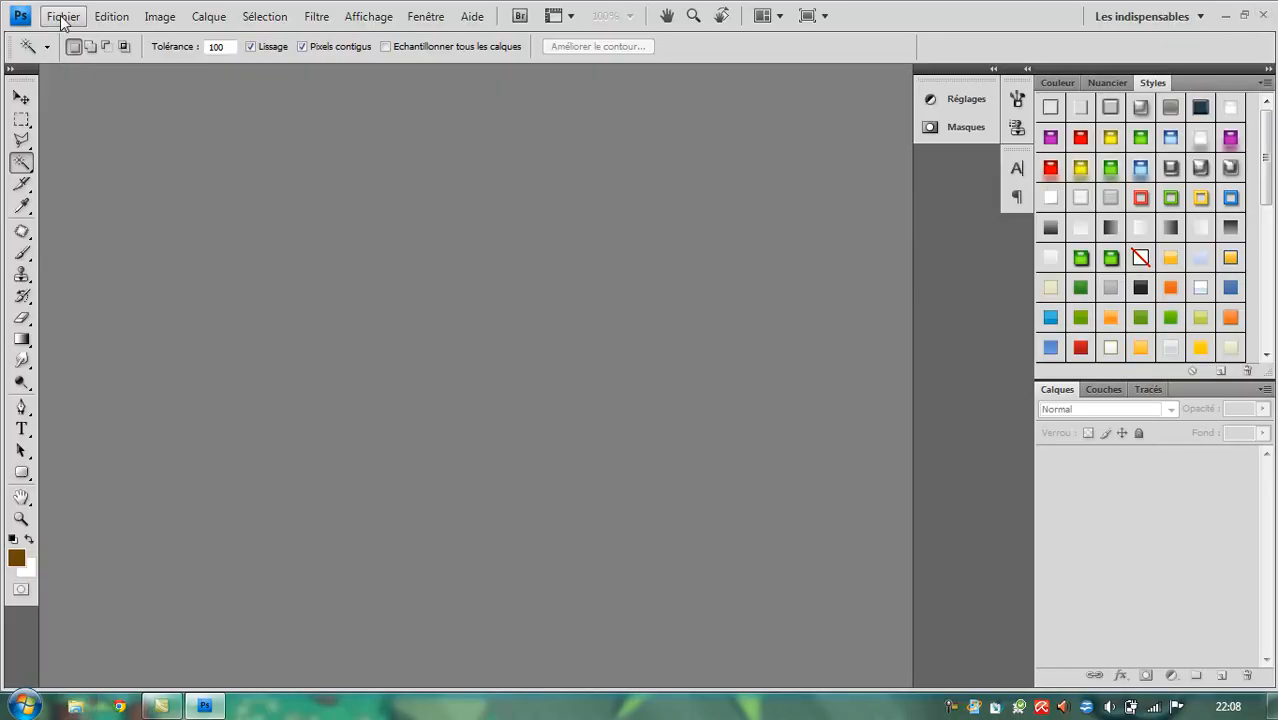
Step: In Photoshop, open the Photoshop logo PNG from Mes images and reset the foreground and background colours to their defaults
{"action": "left_click", "coordinate": [63, 20]}
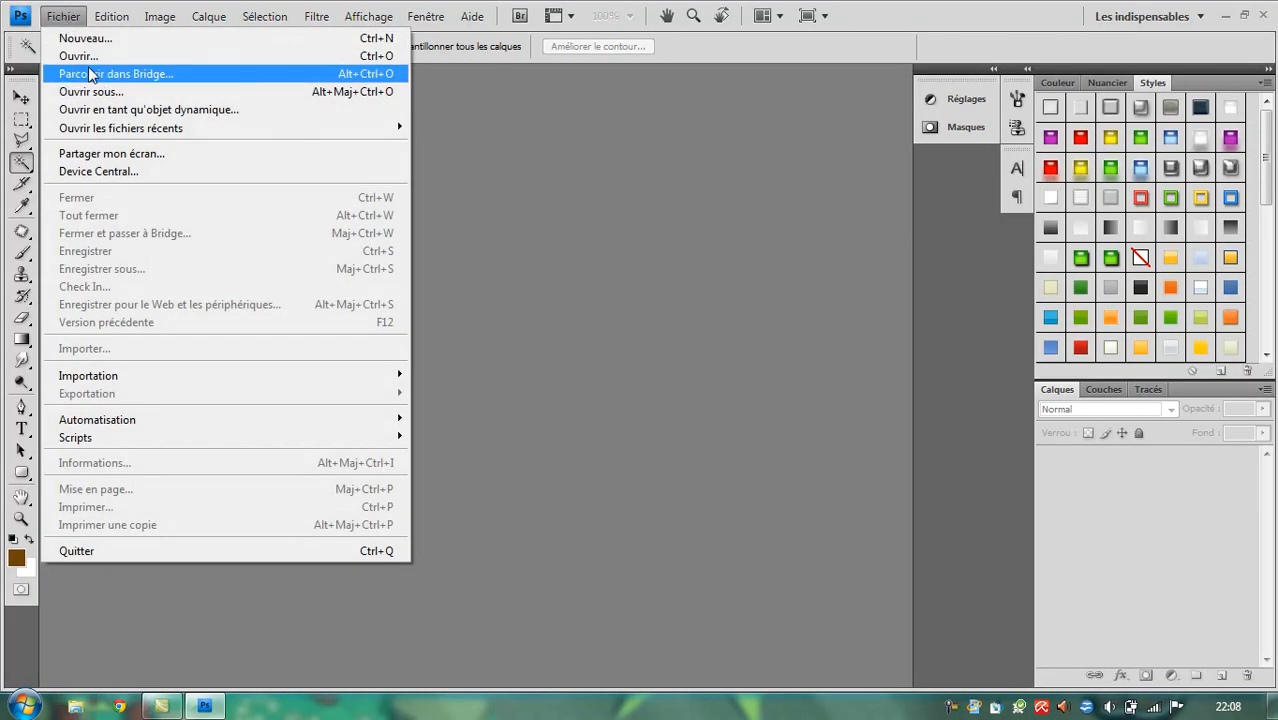
{"action": "left_click", "coordinate": [80, 58]}
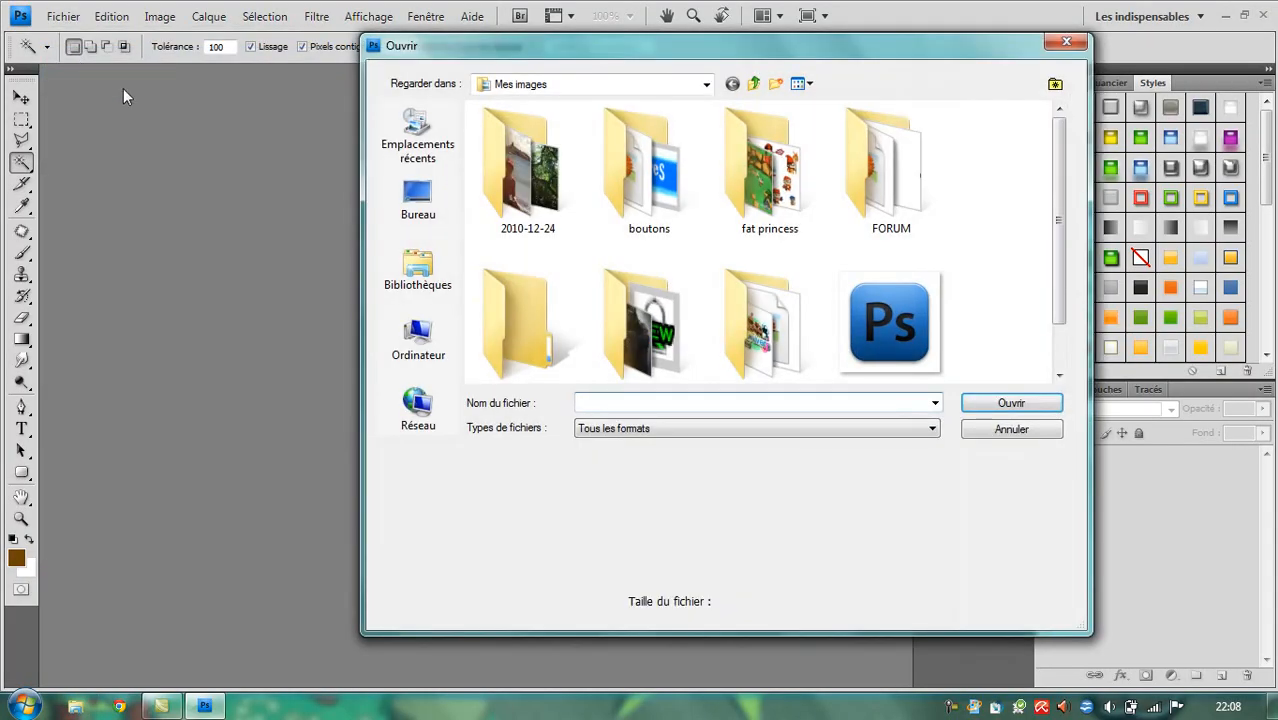
{"action": "double_click", "coordinate": [918, 330]}
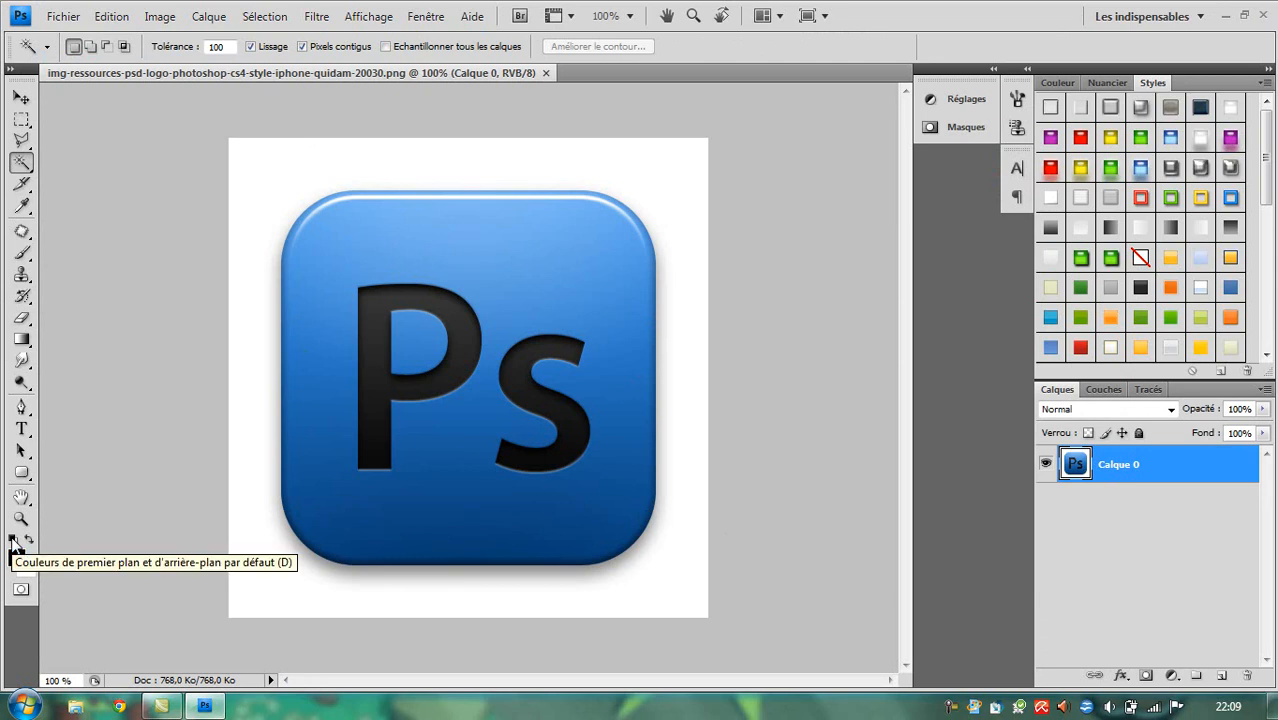
{"action": "left_click", "coordinate": [13, 540]}
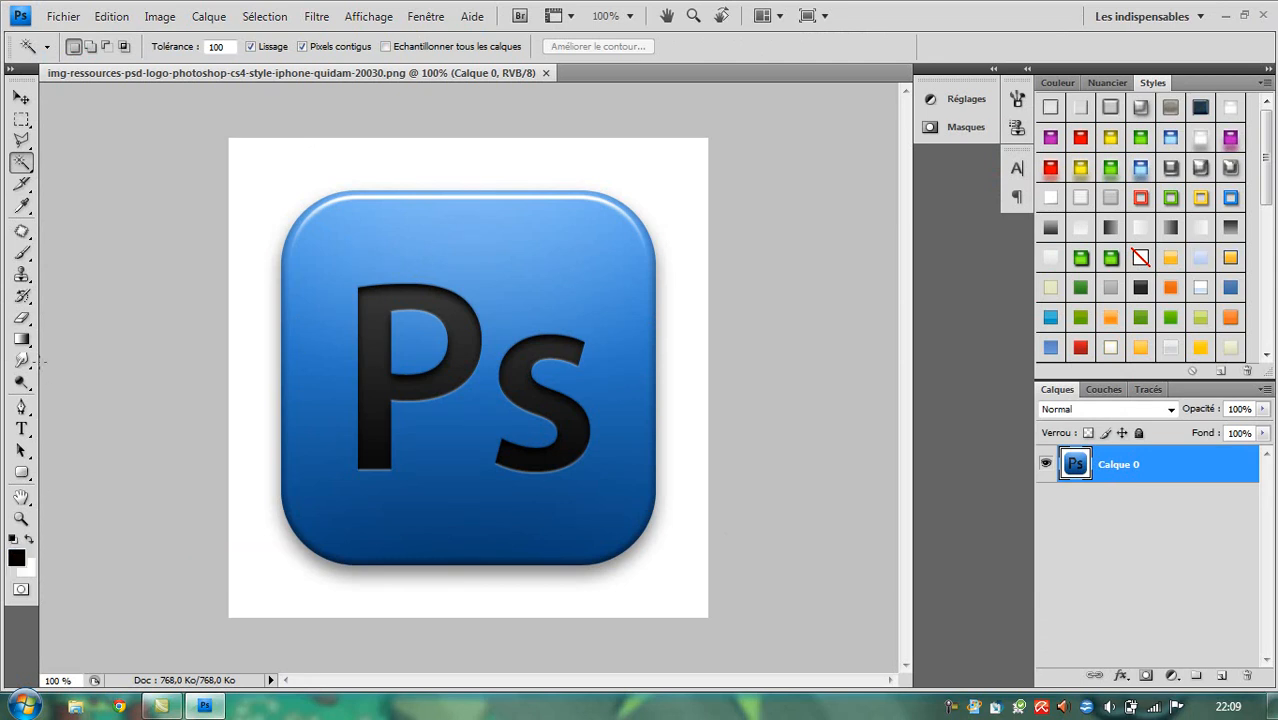
Step: Try selecting the white background around the logo with the Magic Wand at tolerance 100 and again at tolerance 10
{"action": "left_click", "coordinate": [307, 159]}
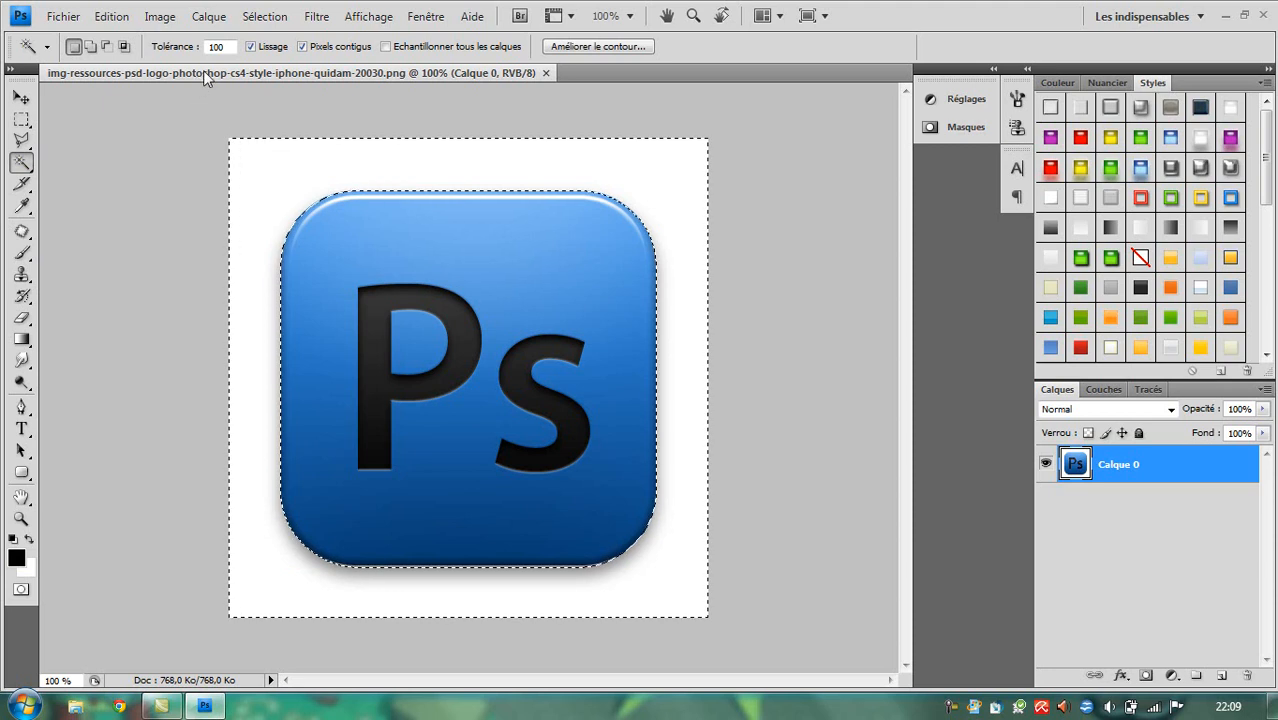
{"action": "double_click", "coordinate": [215, 47]}
{"action": "type", "text": "10"}
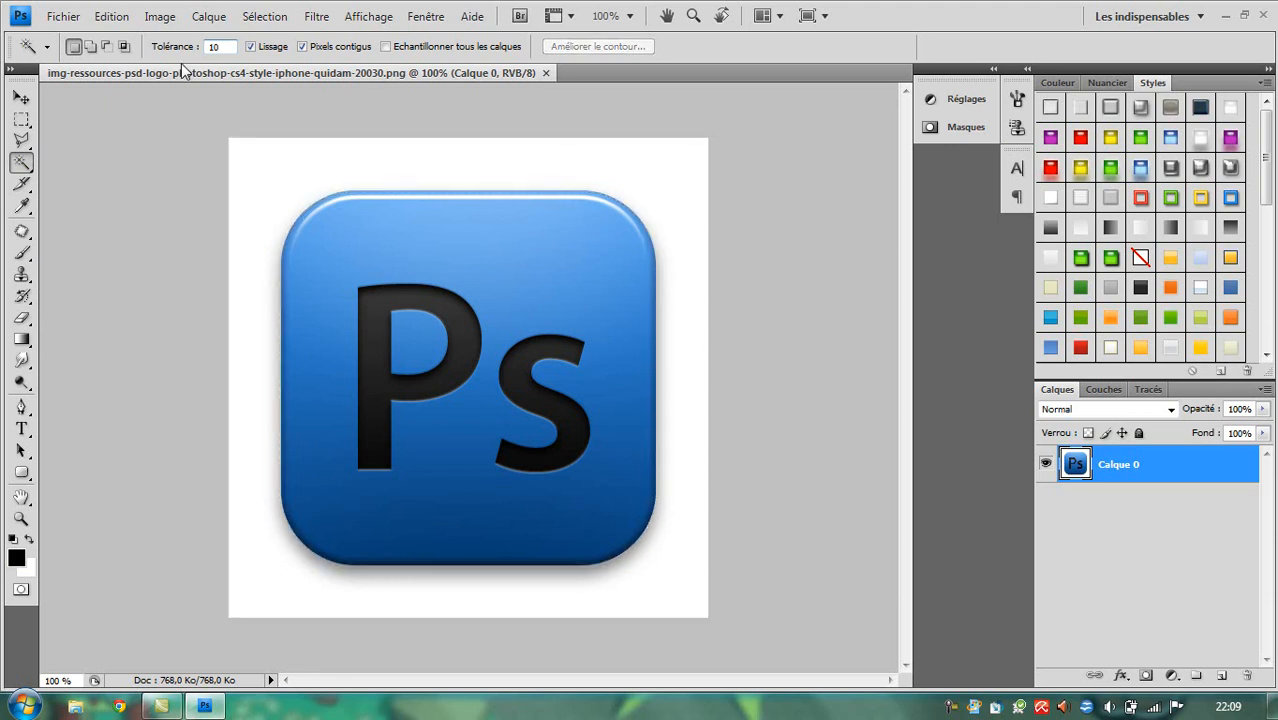
{"action": "left_click", "coordinate": [318, 185]}
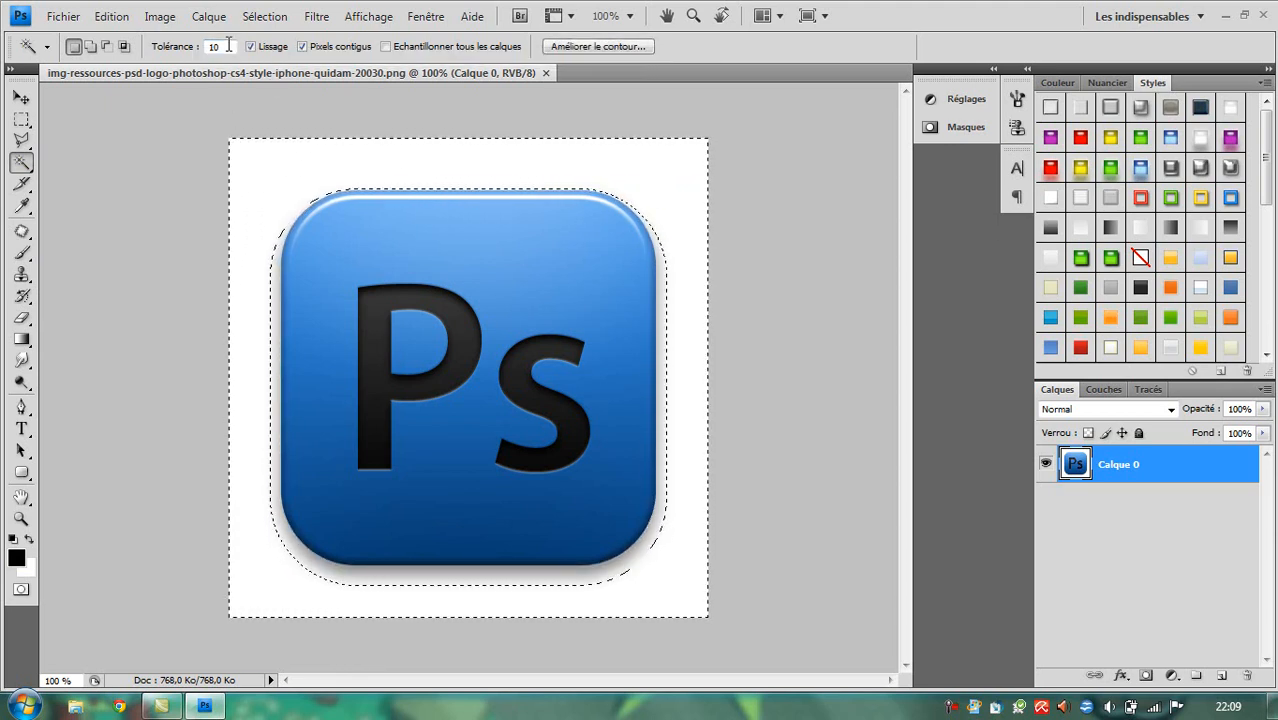
Step: Select the white background around the logo with the Magic Wand at tolerance 100, delete it, and clear the selection
{"action": "type", "text": "0"}
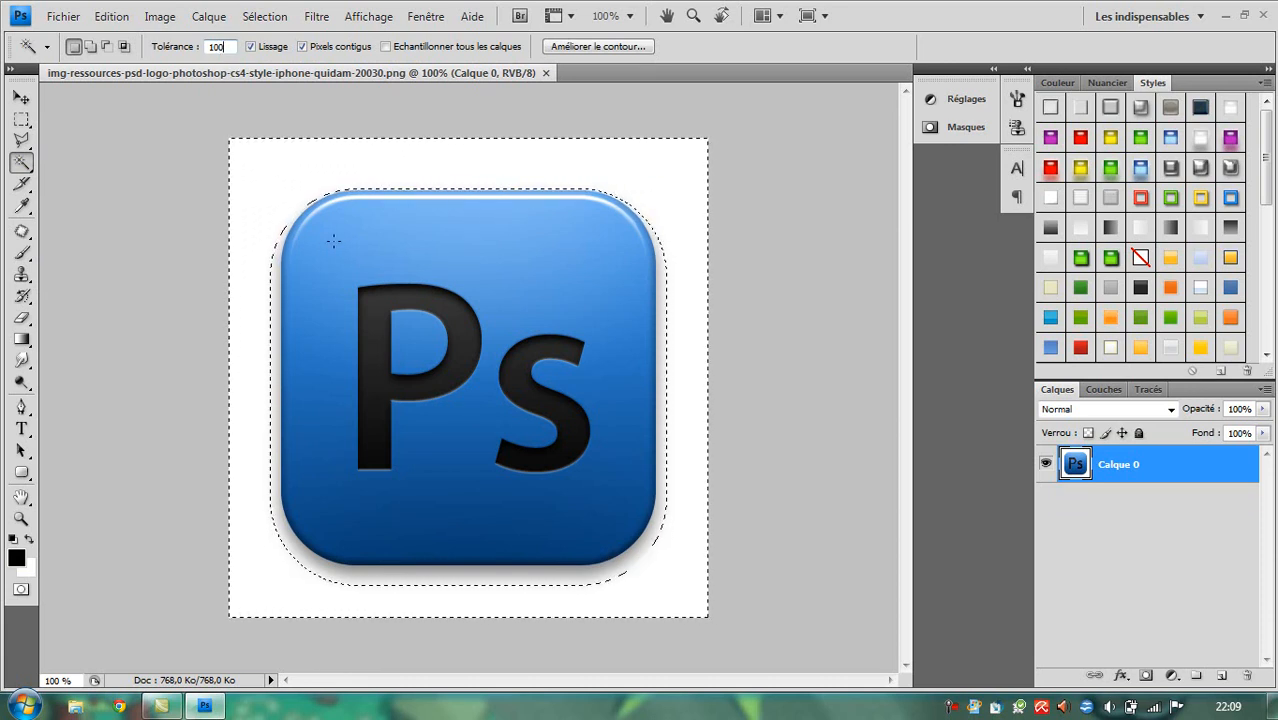
{"action": "key", "text": "ctrl+d"}
{"action": "left_click", "coordinate": [283, 200]}
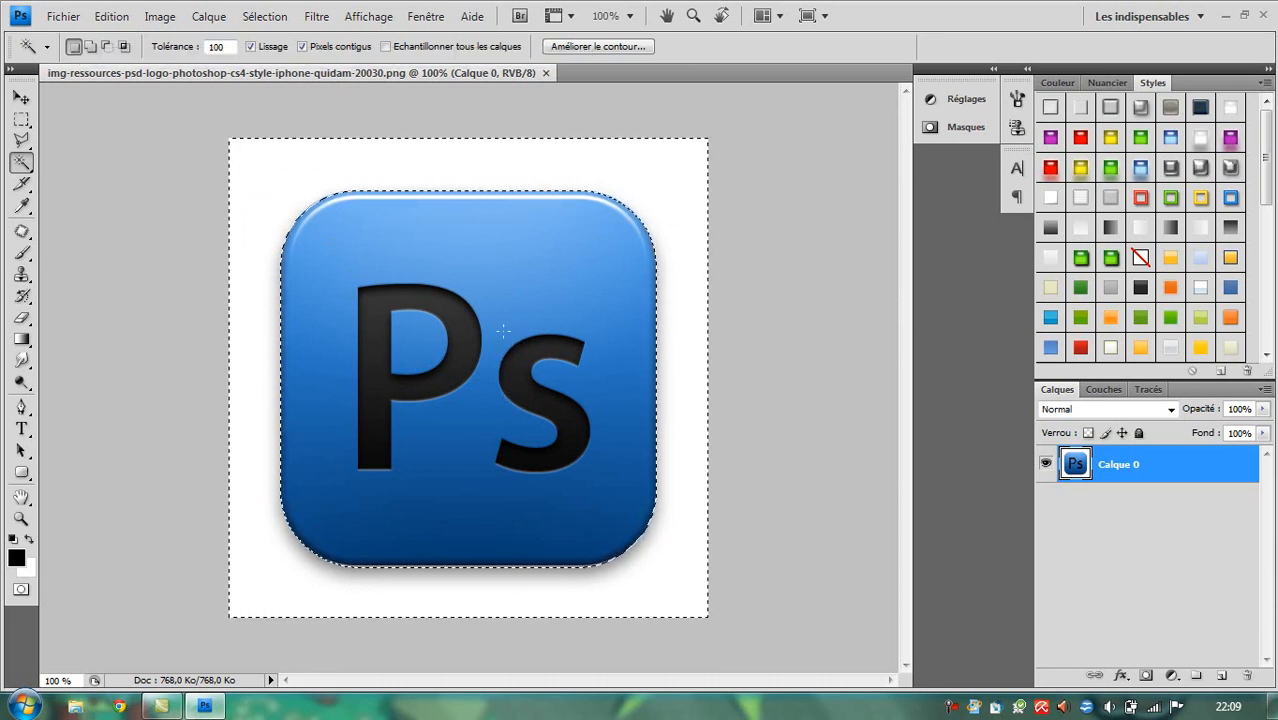
{"action": "key", "text": "Delete"}
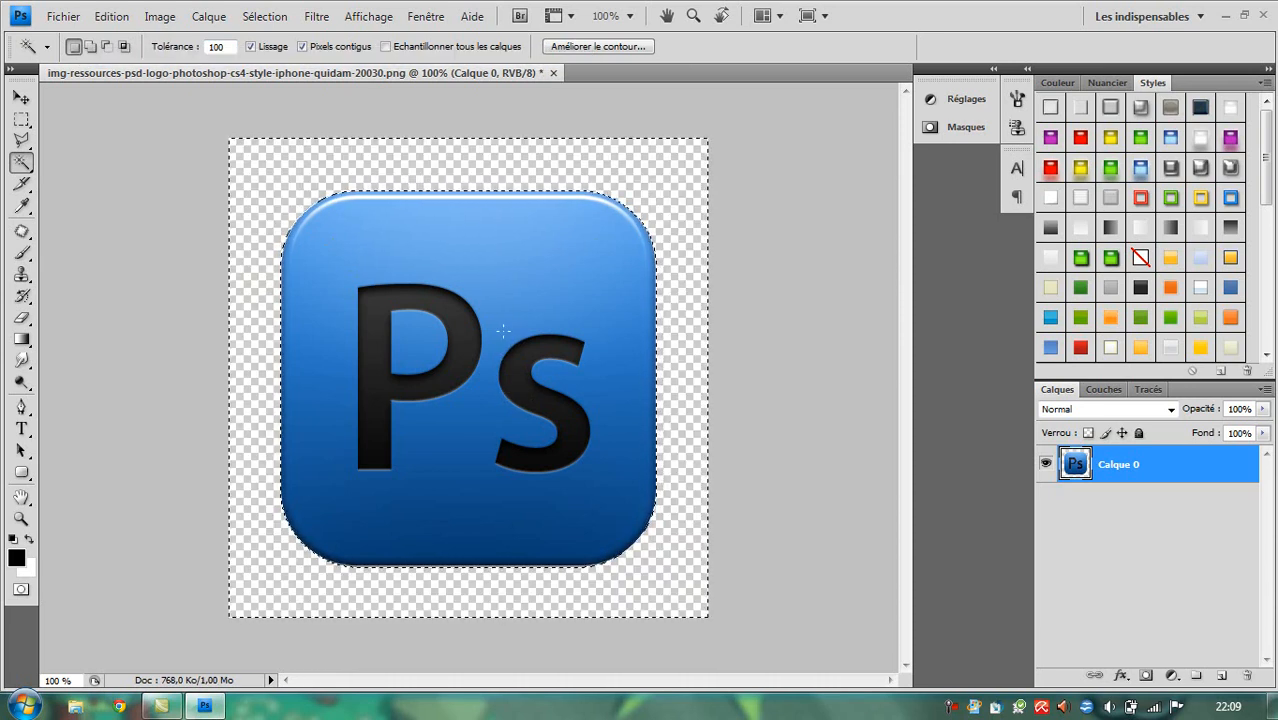
{"action": "key", "text": "ctrl+d"}
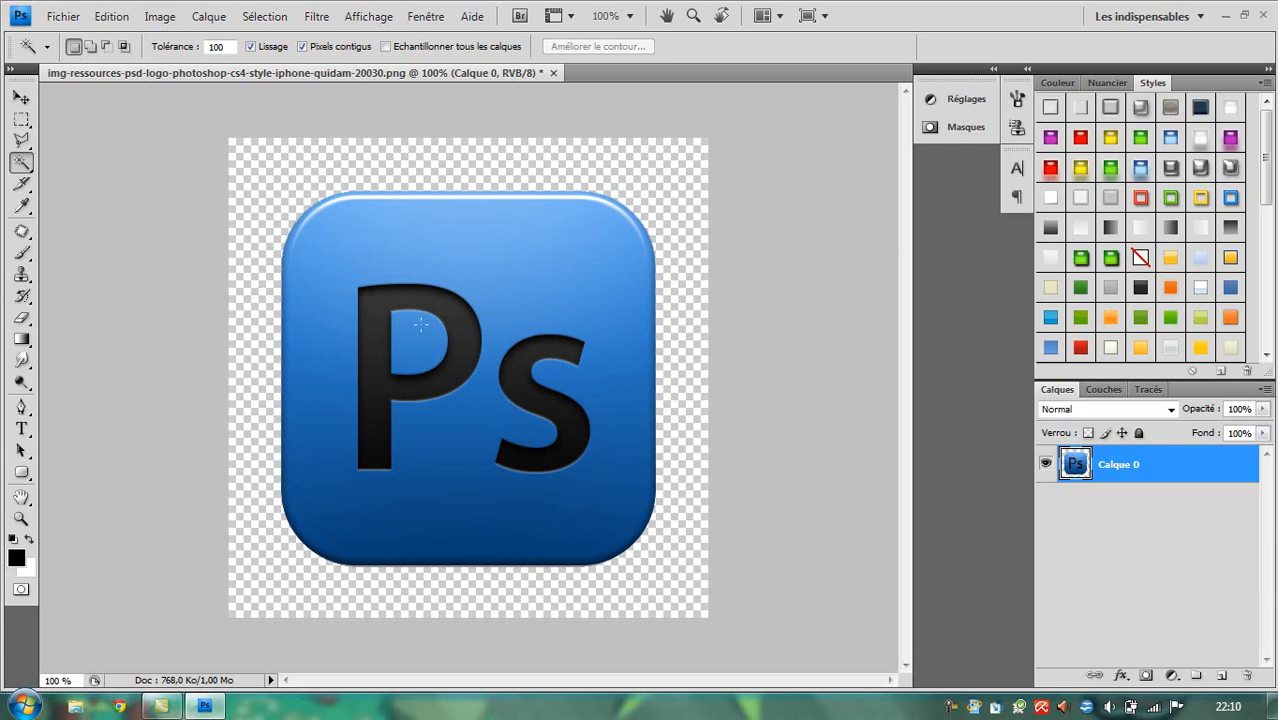
Step: Save the cut-out logo as a non-interlaced PNG in Mes images under its existing name, replacing the original file
{"action": "left_click", "coordinate": [68, 22]}
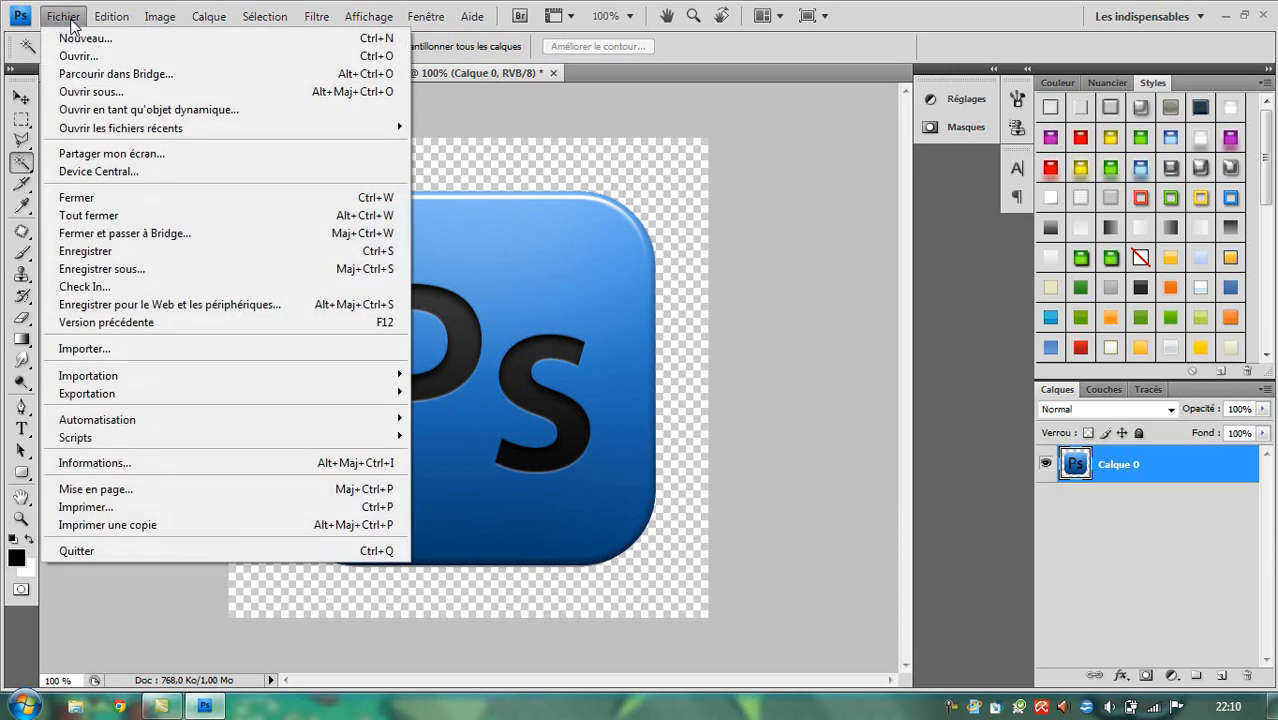
{"action": "left_click", "coordinate": [295, 278]}
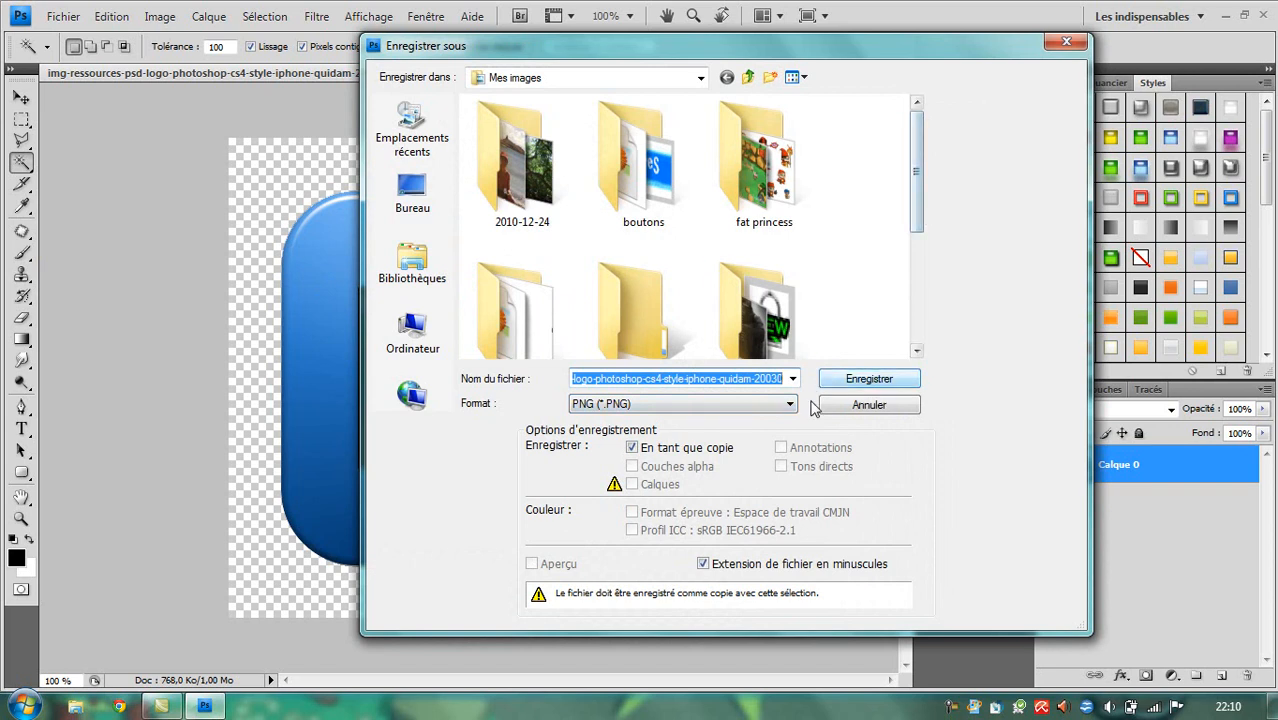
{"action": "left_click", "coordinate": [687, 408]}
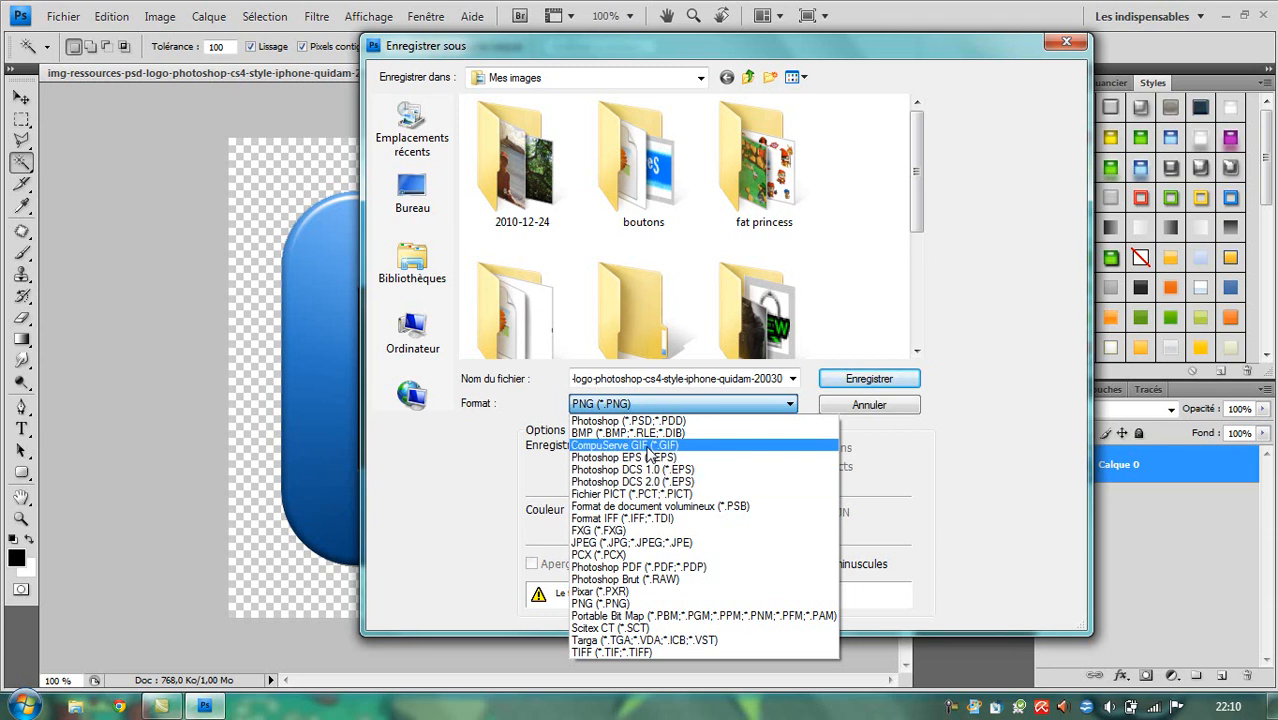
{"action": "left_click", "coordinate": [697, 604]}
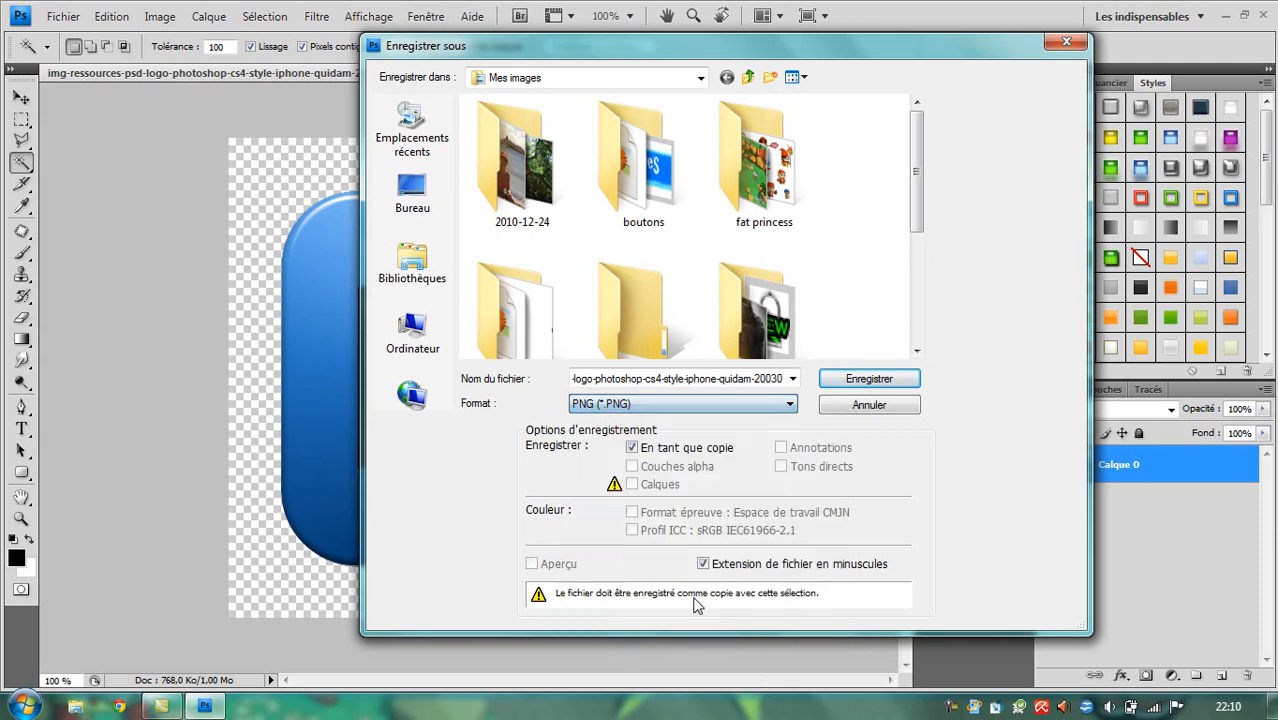
{"action": "left_click", "coordinate": [862, 380]}
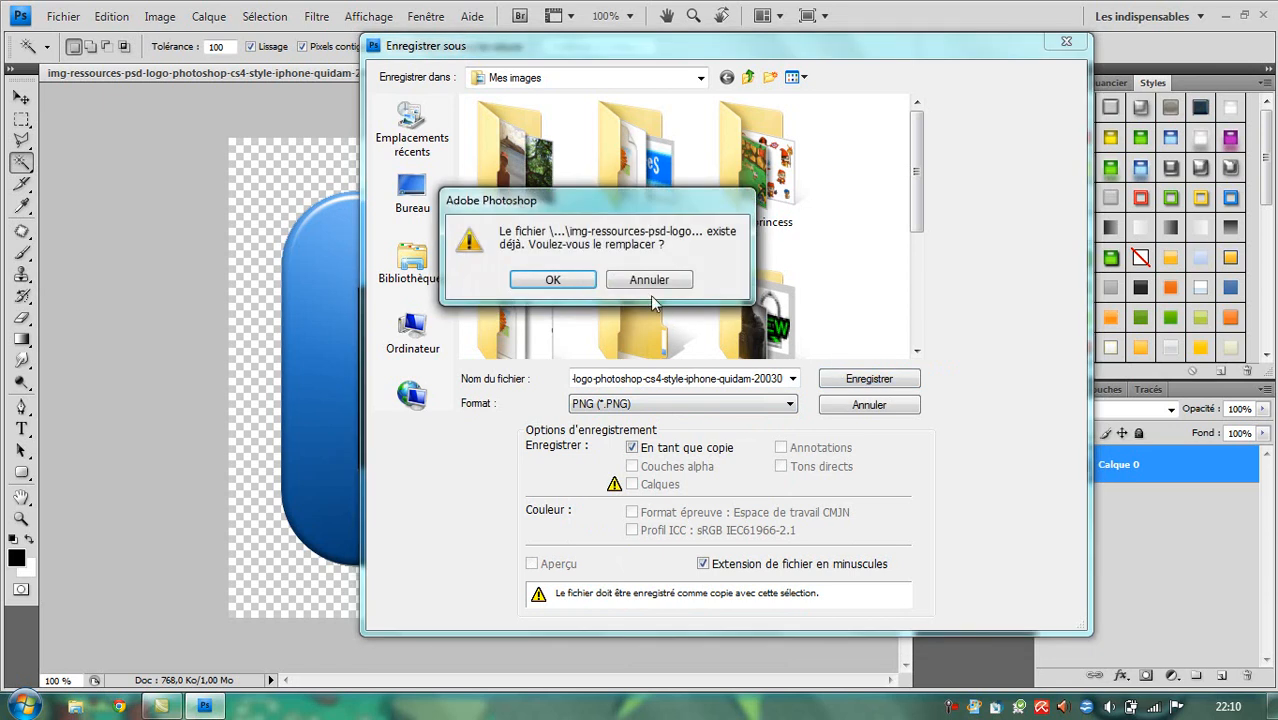
{"action": "left_click", "coordinate": [567, 285]}
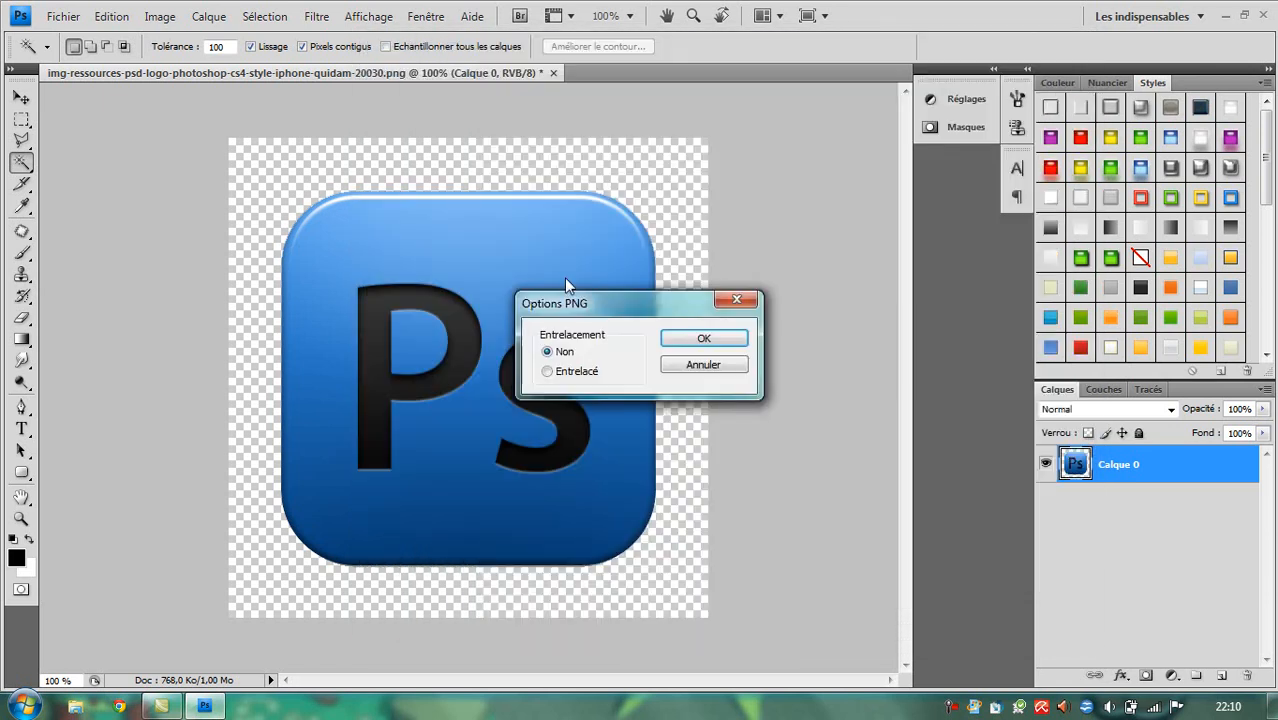
{"action": "left_click", "coordinate": [699, 338]}
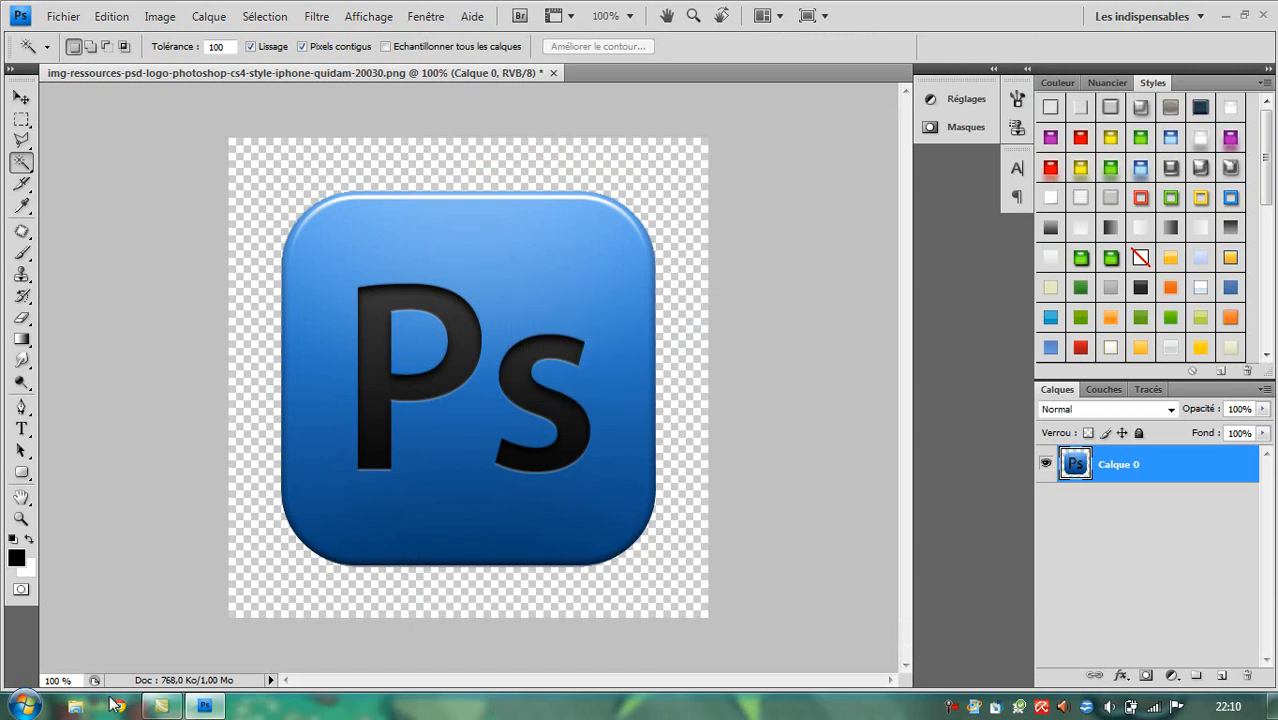
Step: Switch to Windows Explorer, view the saved logo PNG from the Images library to check its background, and minimize the viewer
{"action": "left_click", "coordinate": [75, 706]}
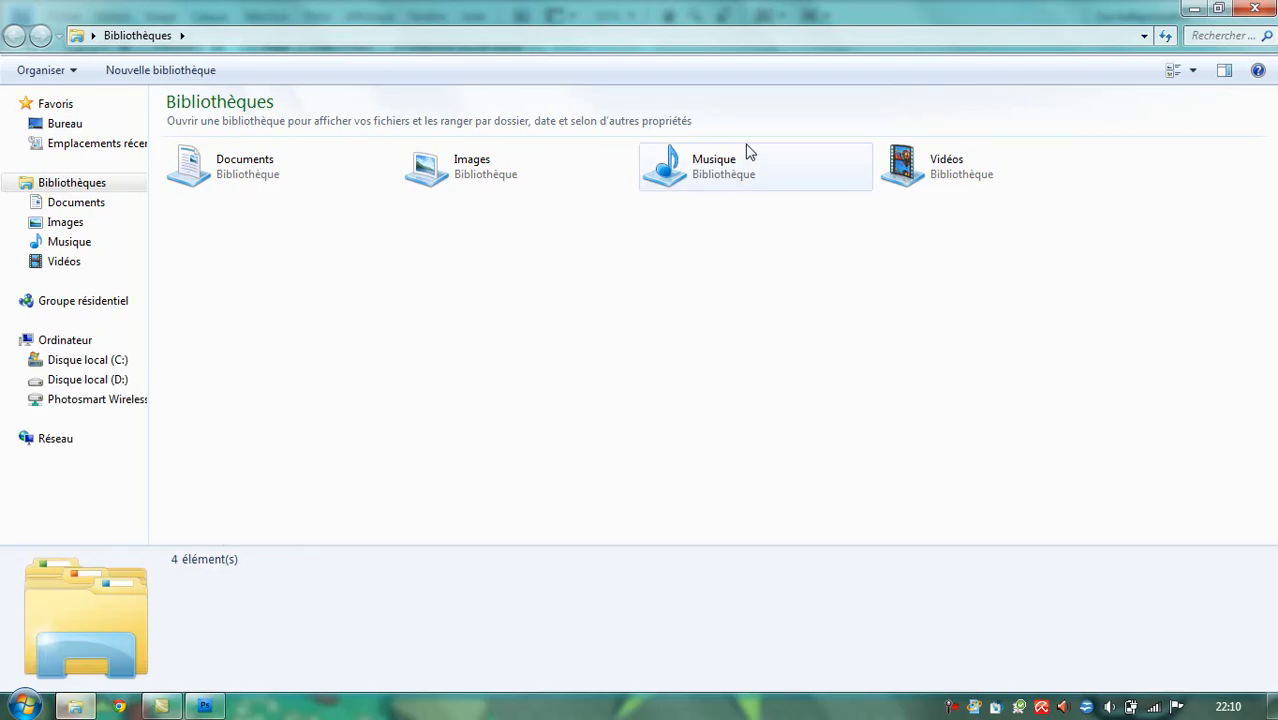
{"action": "double_click", "coordinate": [478, 163]}
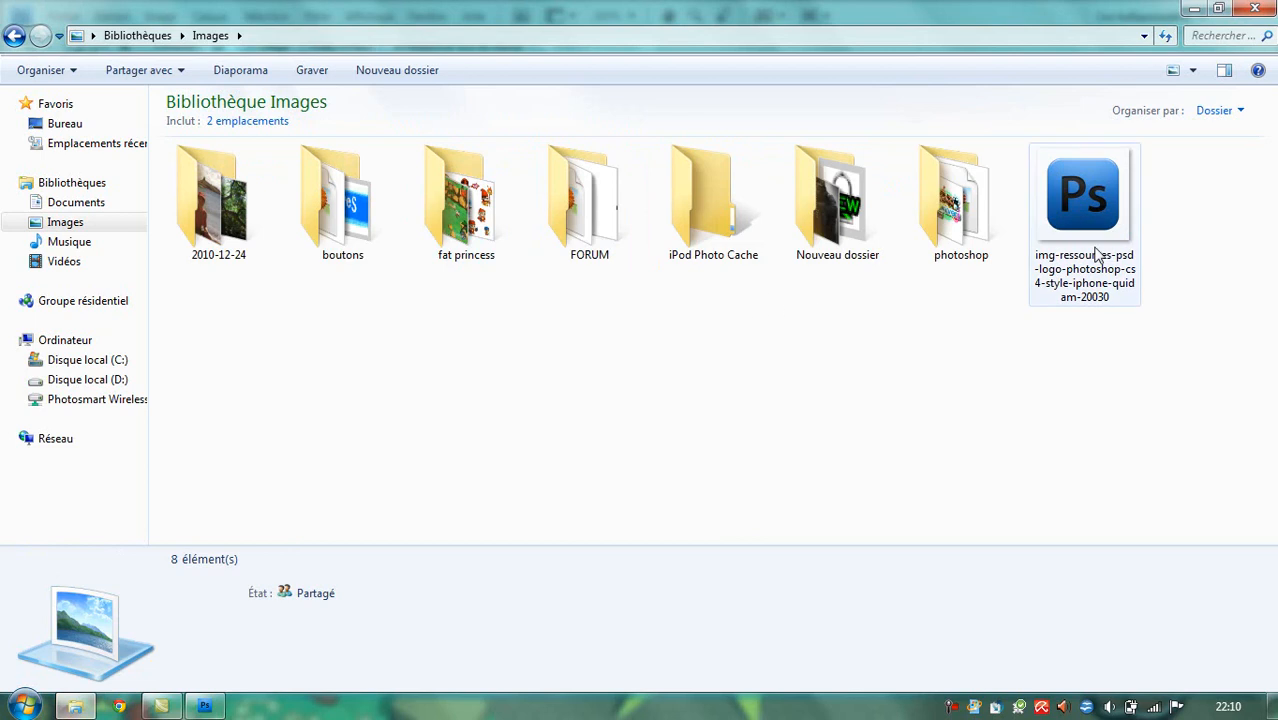
{"action": "double_click", "coordinate": [1085, 200]}
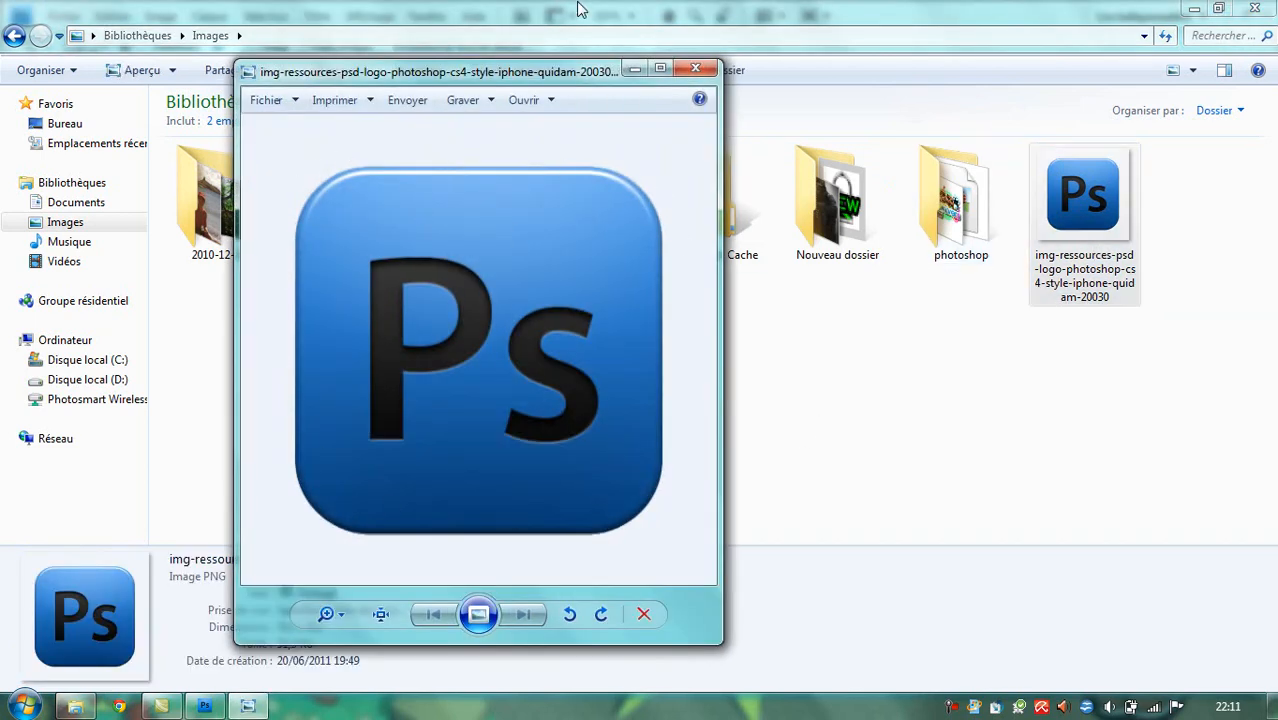
{"action": "left_click", "coordinate": [636, 69]}
Step: View the bombe-pour-tag-2 image in Nouveau dossier for comparison, close it, and return to the Images library
{"action": "double_click", "coordinate": [842, 220]}
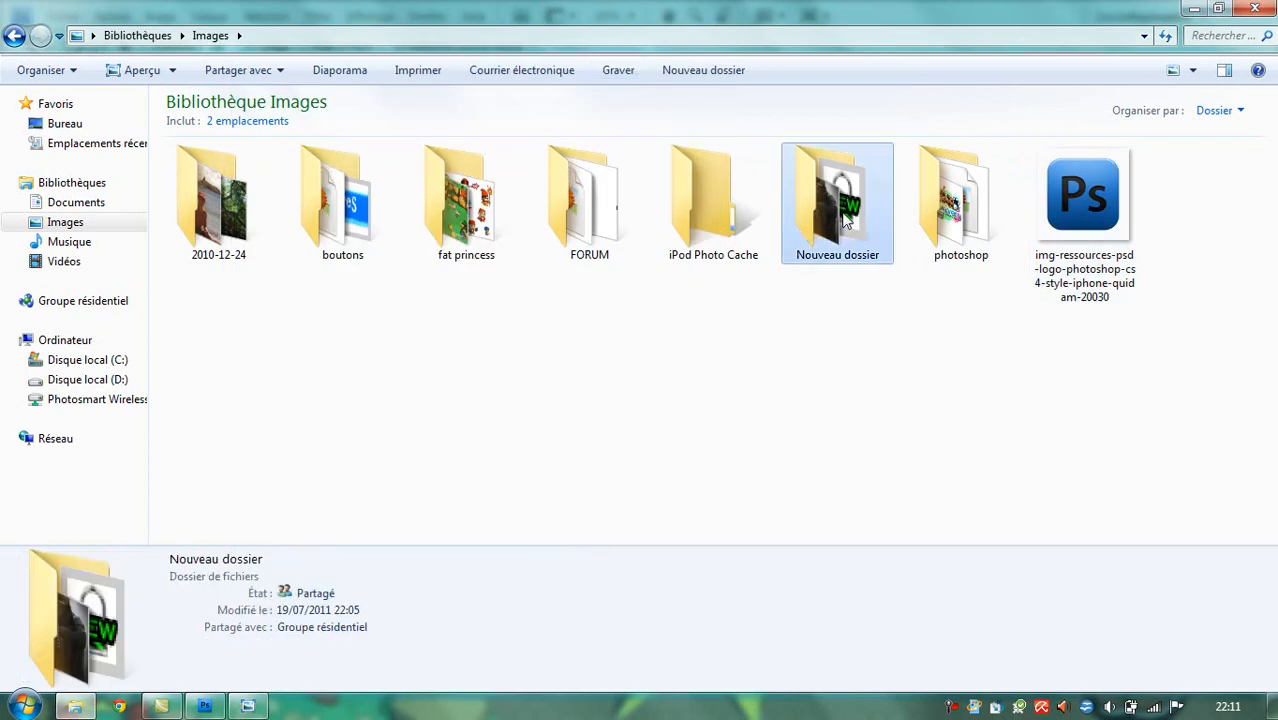
{"action": "double_click", "coordinate": [600, 350]}
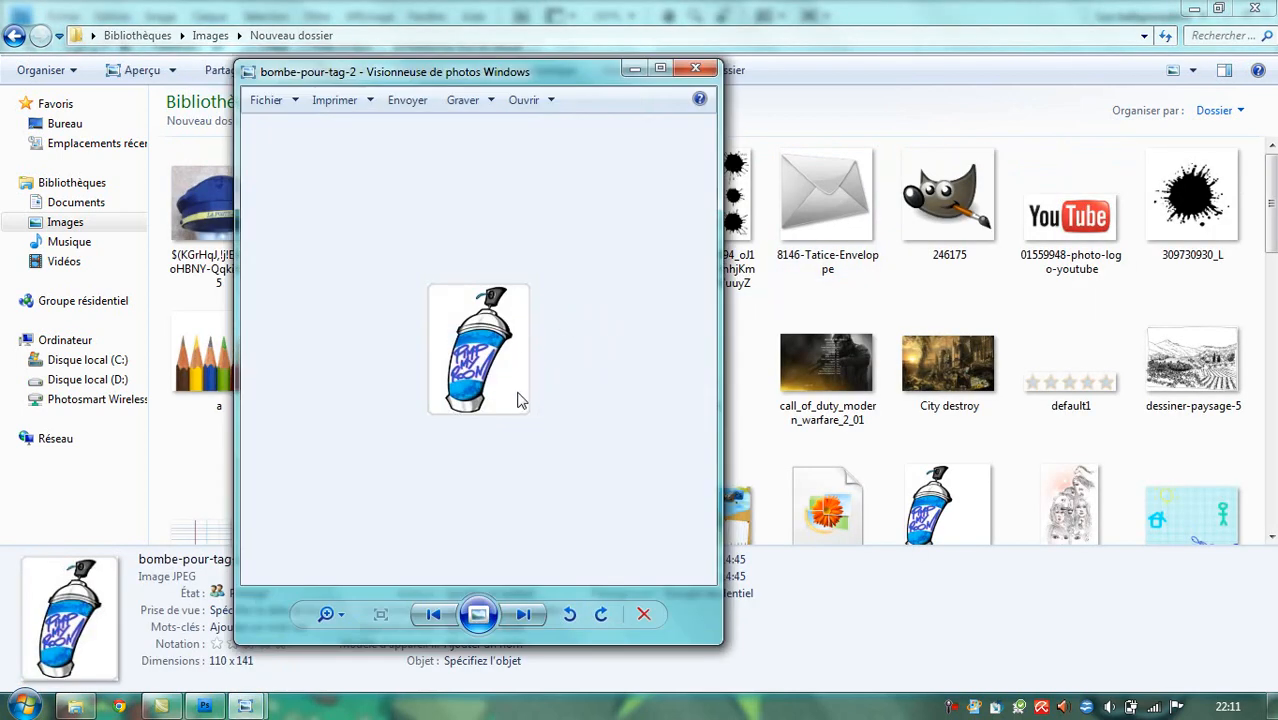
{"action": "left_click", "coordinate": [695, 68]}
{"action": "left_click", "coordinate": [14, 36]}
Step: View the transparent logo PNG in the Images library again and close all remaining viewer windows
{"action": "double_click", "coordinate": [1041, 200]}
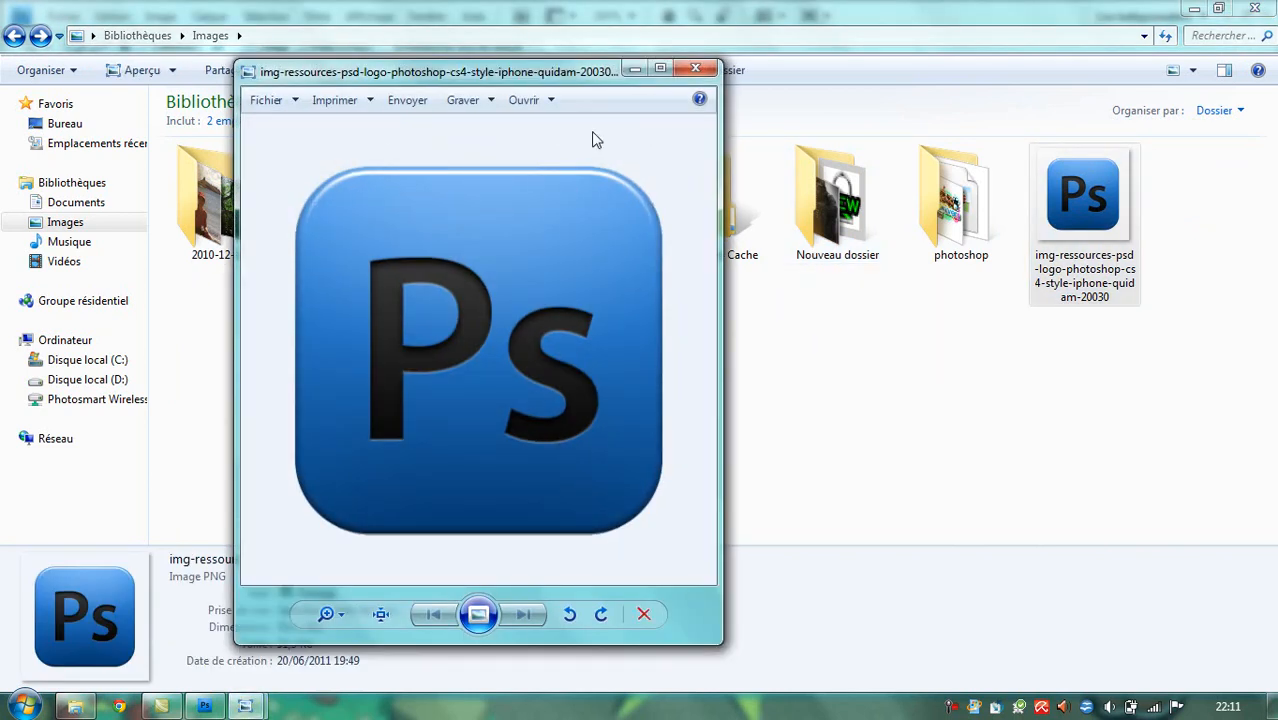
{"action": "left_click", "coordinate": [696, 70]}
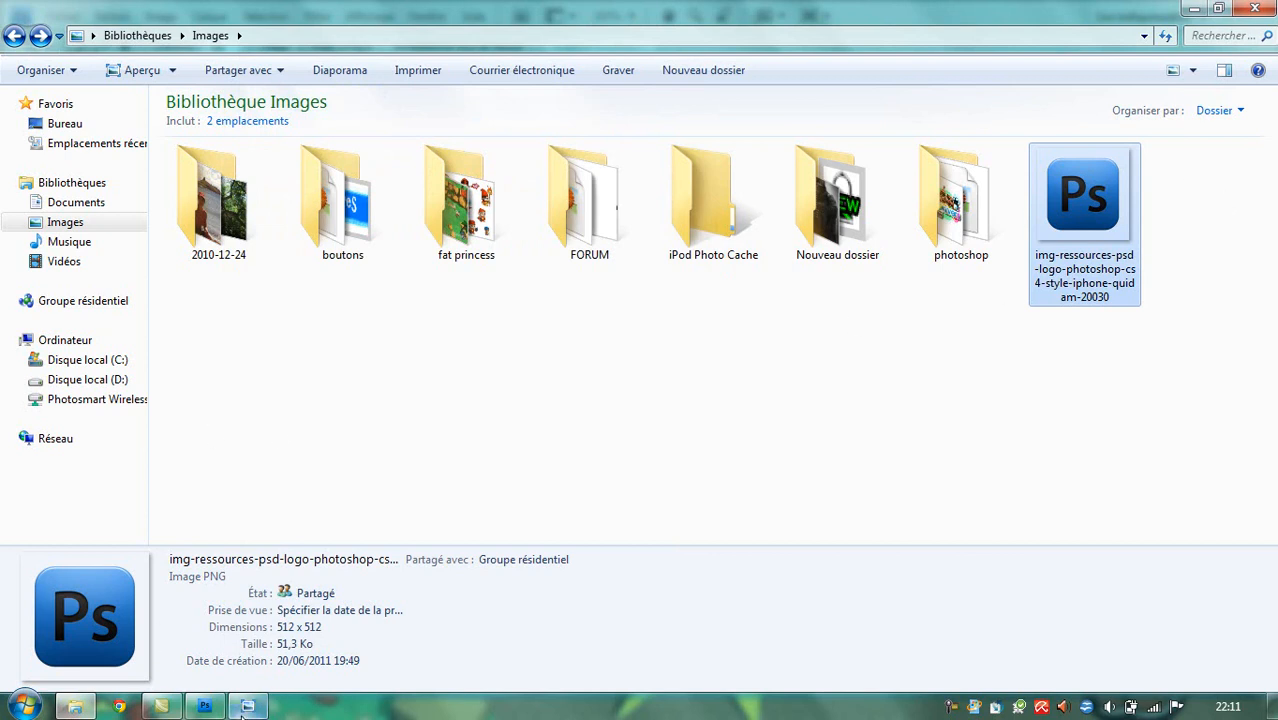
{"action": "mouse_move", "coordinate": [253, 707]}
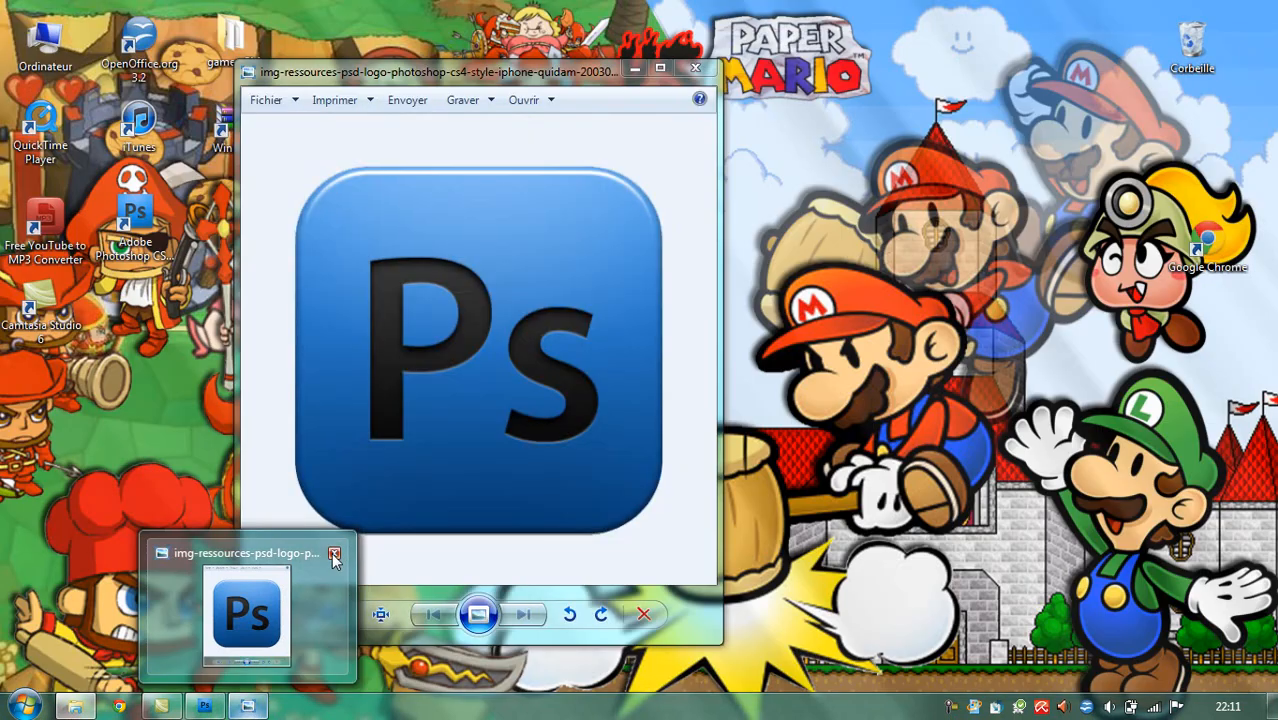
{"action": "left_click", "coordinate": [334, 553]}
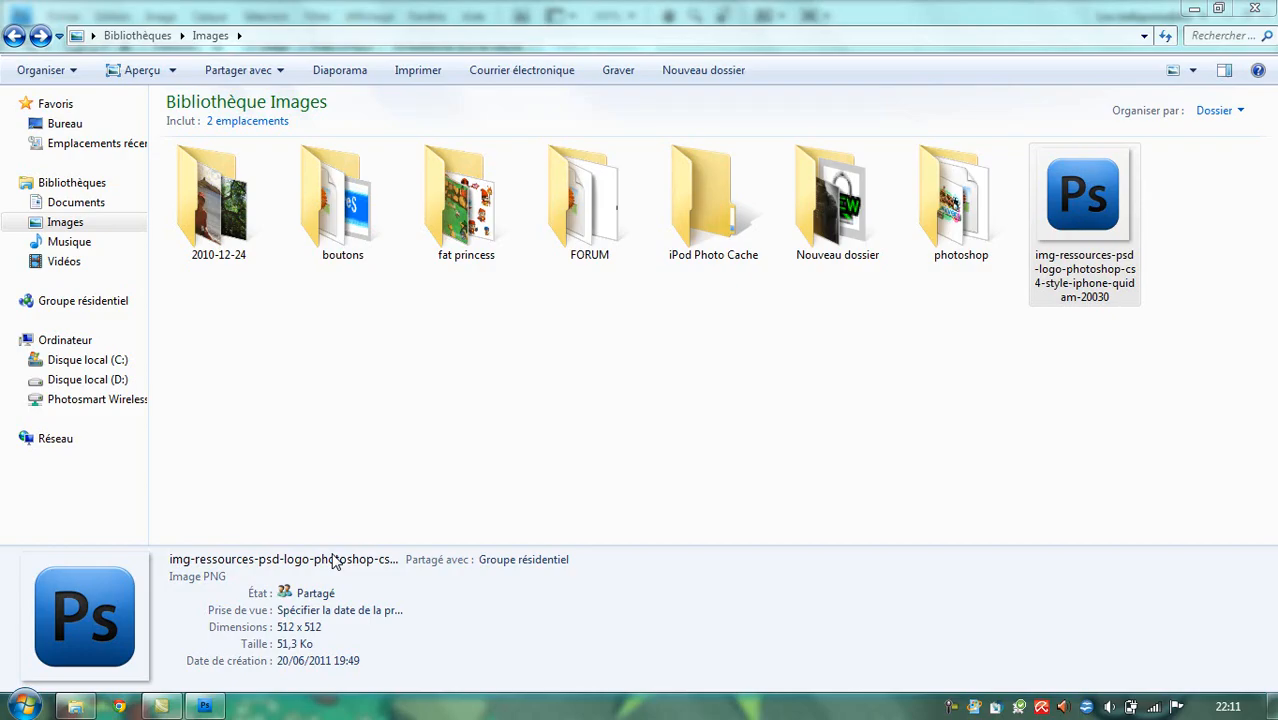
{"action": "left_click", "coordinate": [160, 707]}
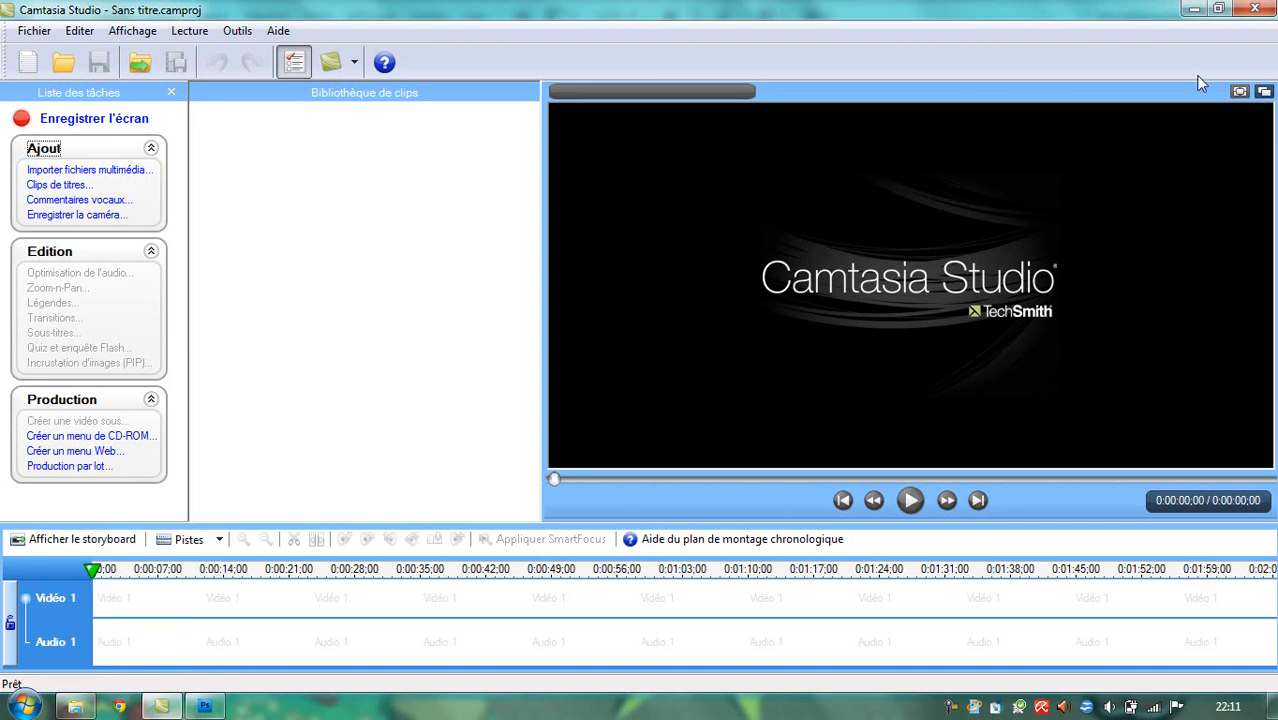